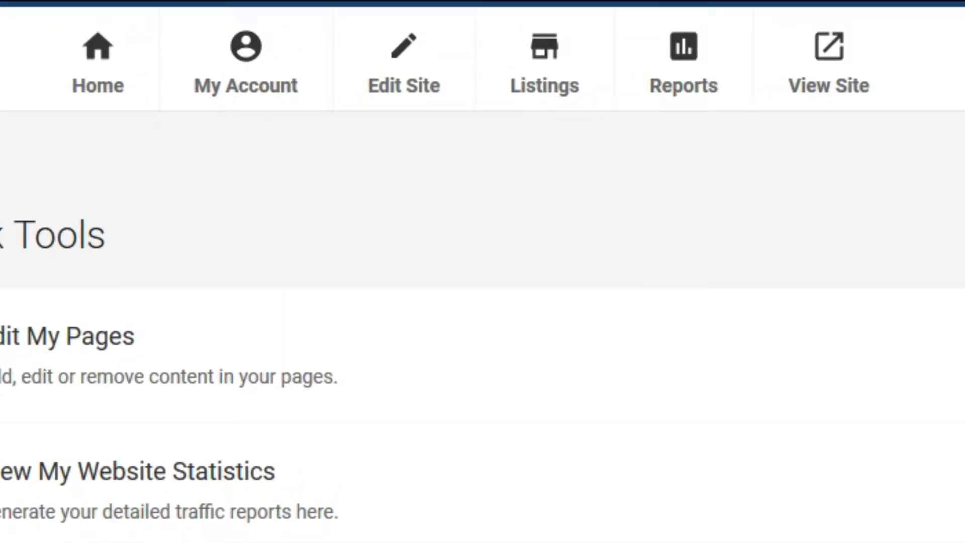
Open the site's page manager and expand the Buying main page to show its subpages
left_click(397, 73)
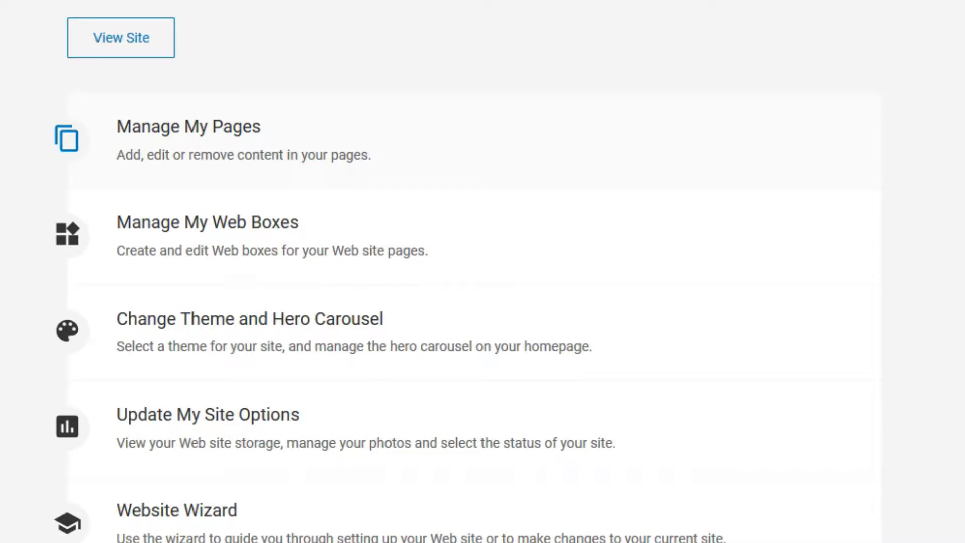
left_click(189, 127)
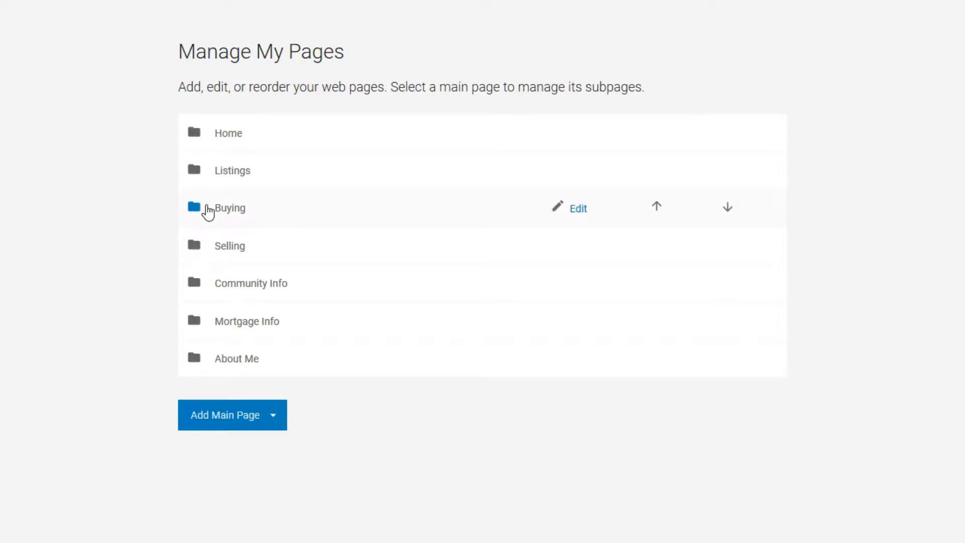
left_click(208, 211)
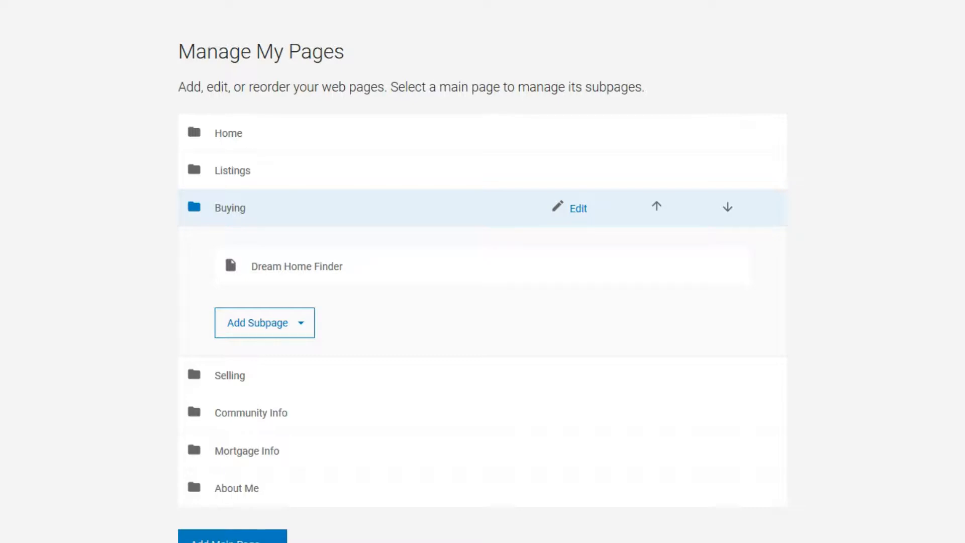
mouse_move(675, 416)
left_click(576, 415)
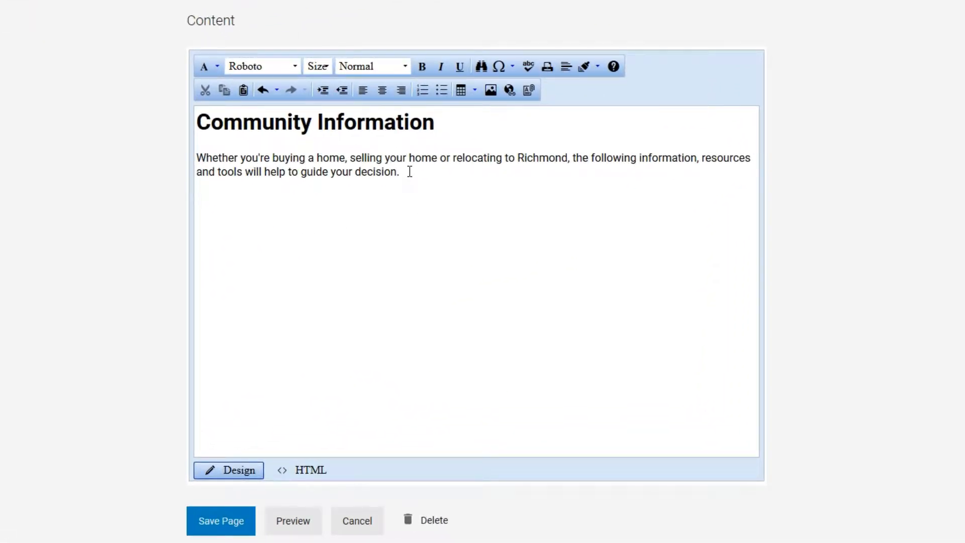
key("Return")
type("City of Richmond City Hall We")
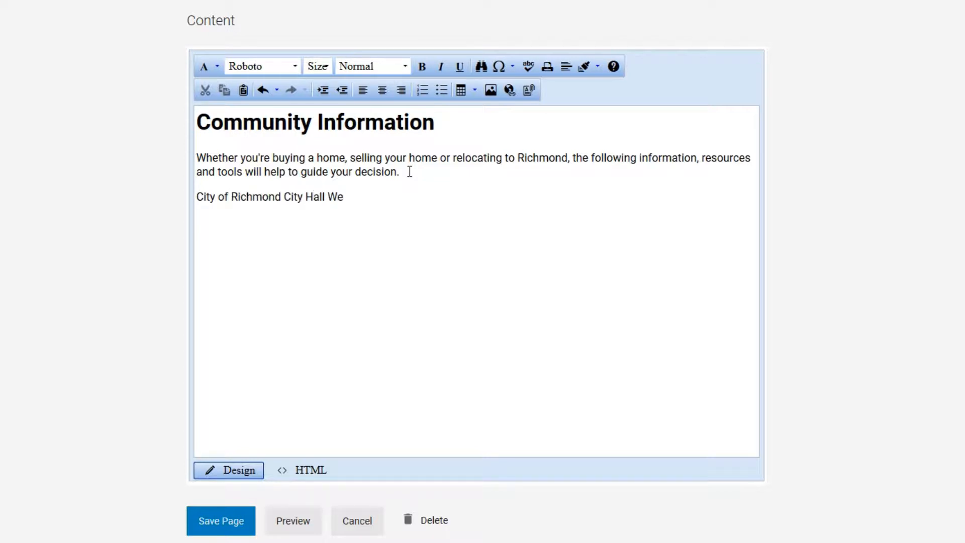
type("bsite:")
key("Return")
type("http://www.richmond.ca")
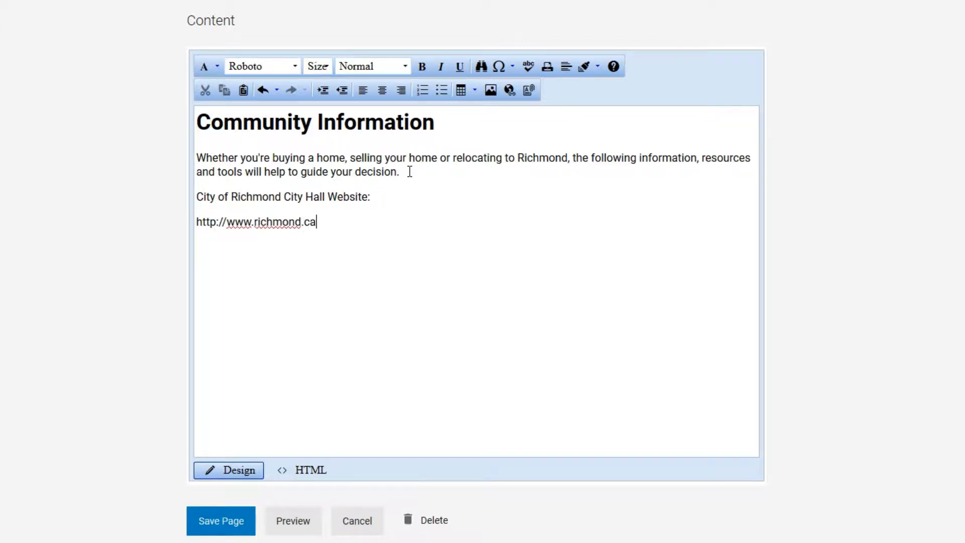
key("Return")
type("City of Ric")
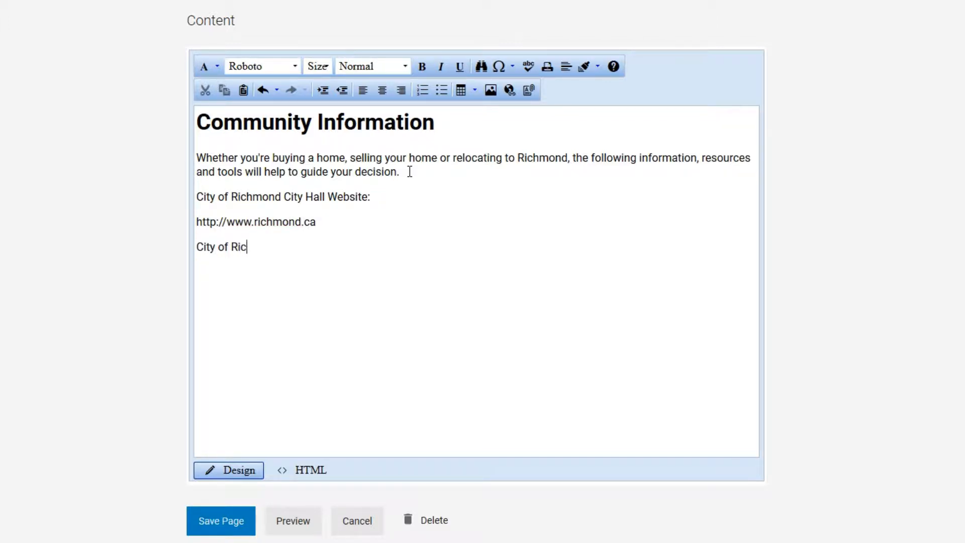
type("hmond Parks Webs")
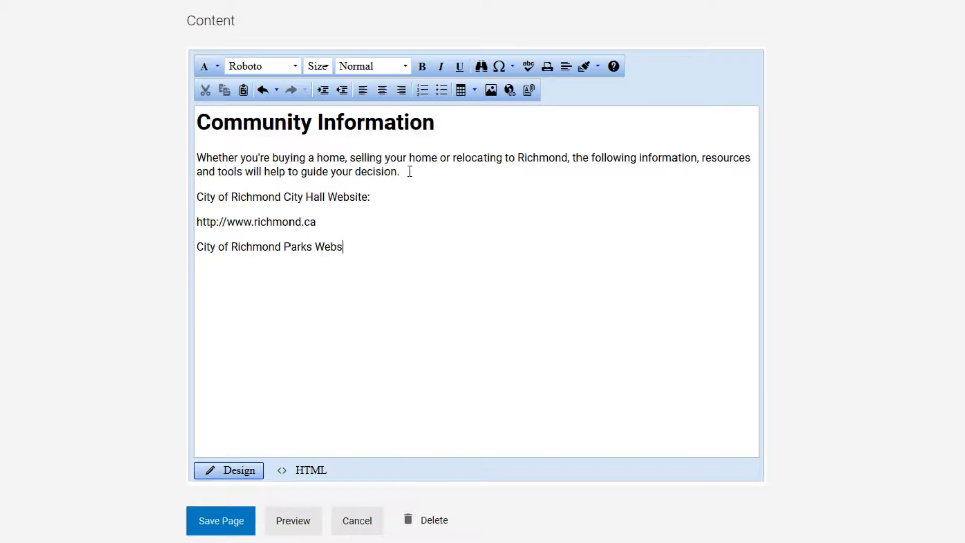
type("ite:")
key("Return")
type("http://www.richmond.ca")
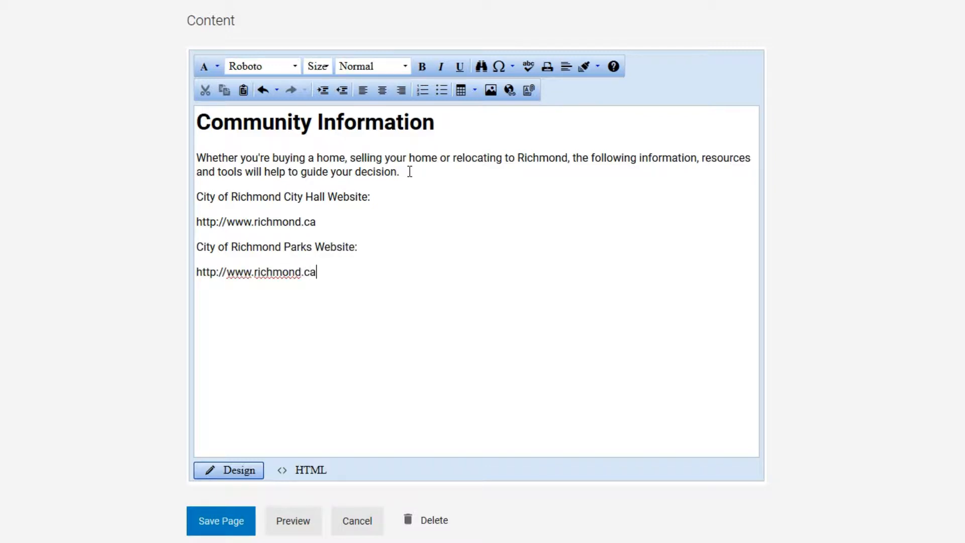
type("/parks")
Make the line "City of Richmond City Hall Website:" bold
left_click_drag(371, 196, 196, 197)
left_click(421, 66)
left_click(424, 194)
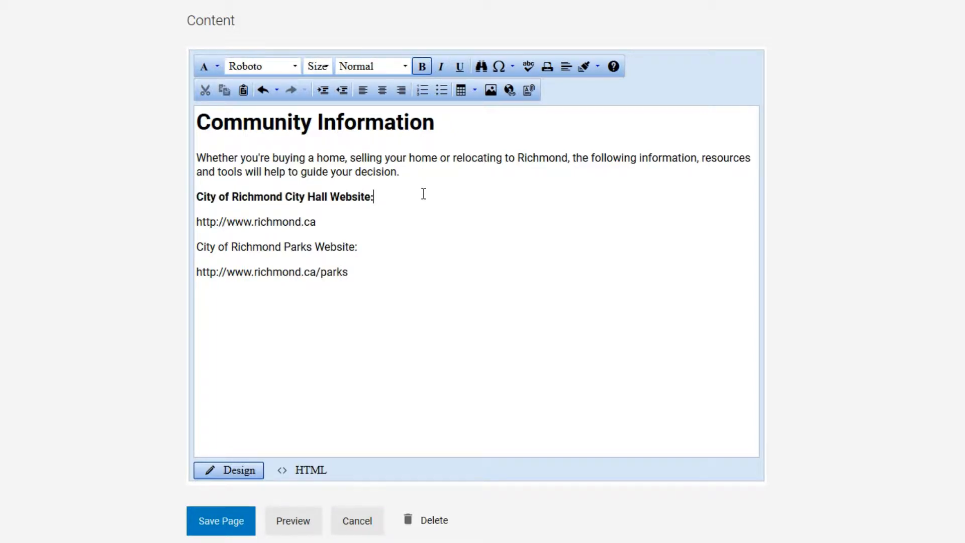
Upload the image hero.jpg and insert it into the Community Info page content
left_click(491, 90)
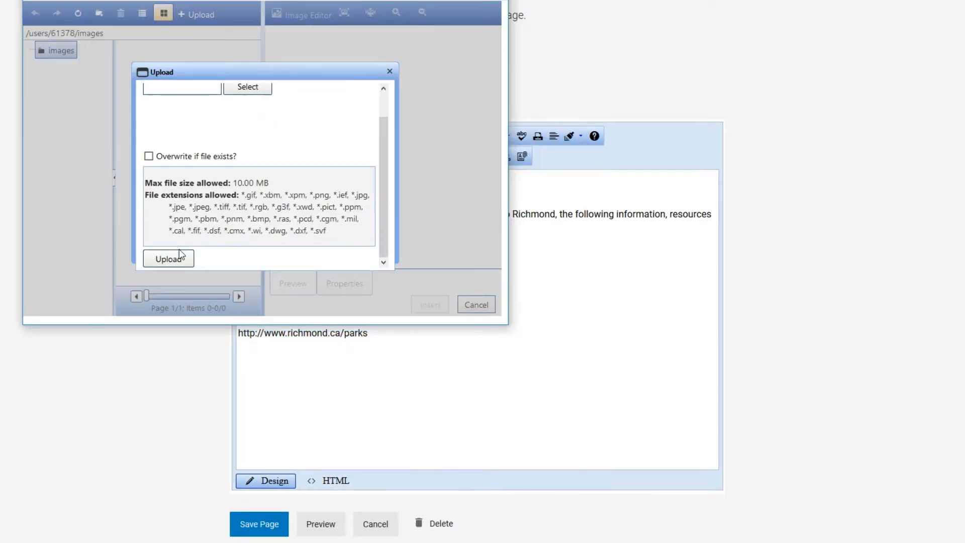
left_click(171, 255)
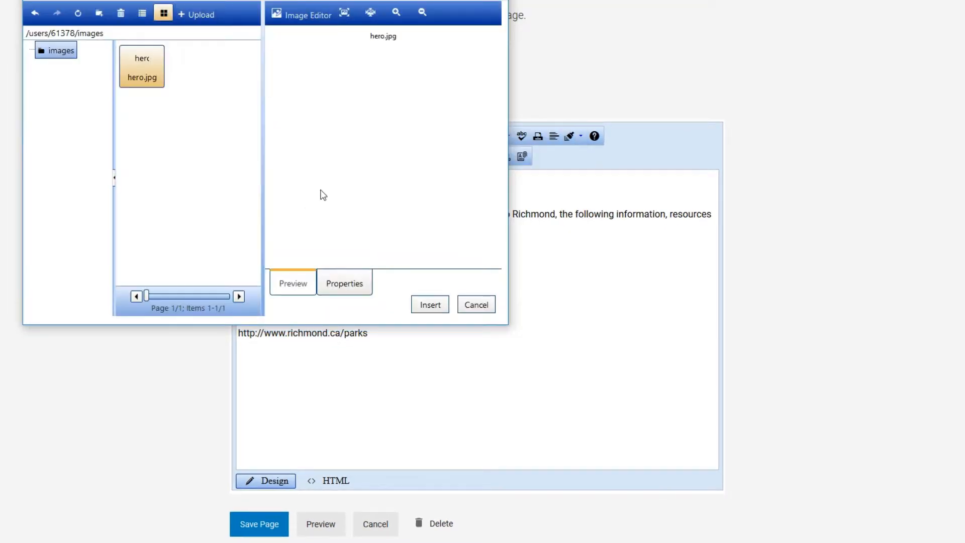
left_click(430, 305)
left_click(505, 156)
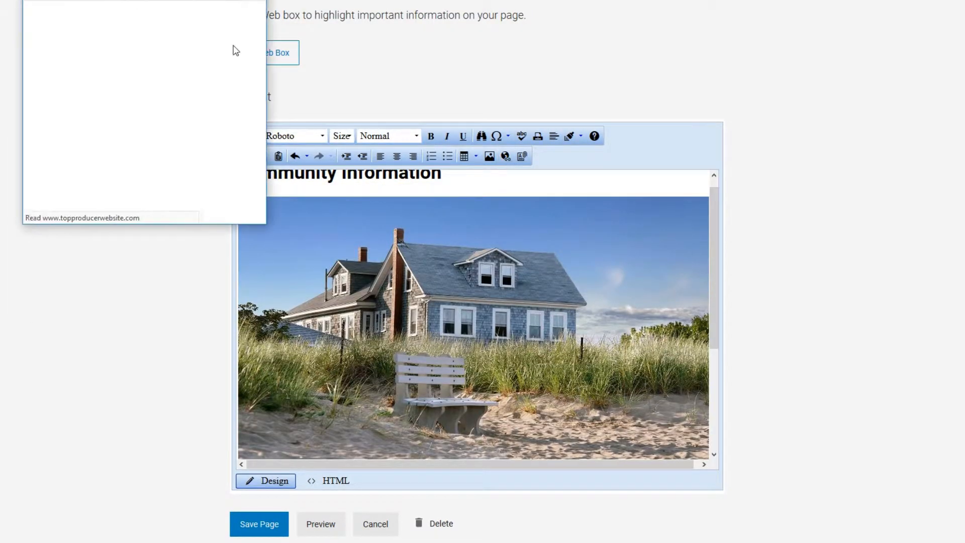
type("richmond.ca")
key("Tab")
type("Rich")
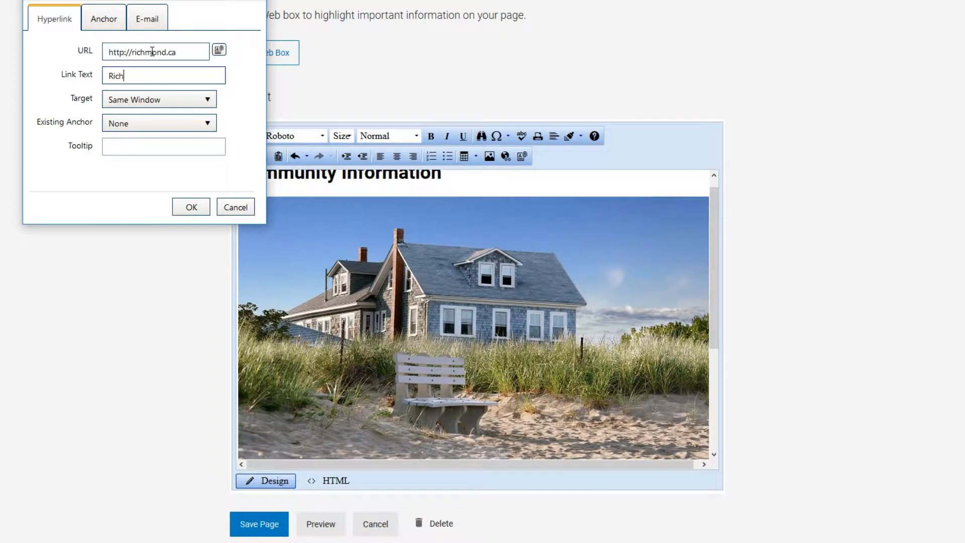
type("mond City Hall")
key("Return")
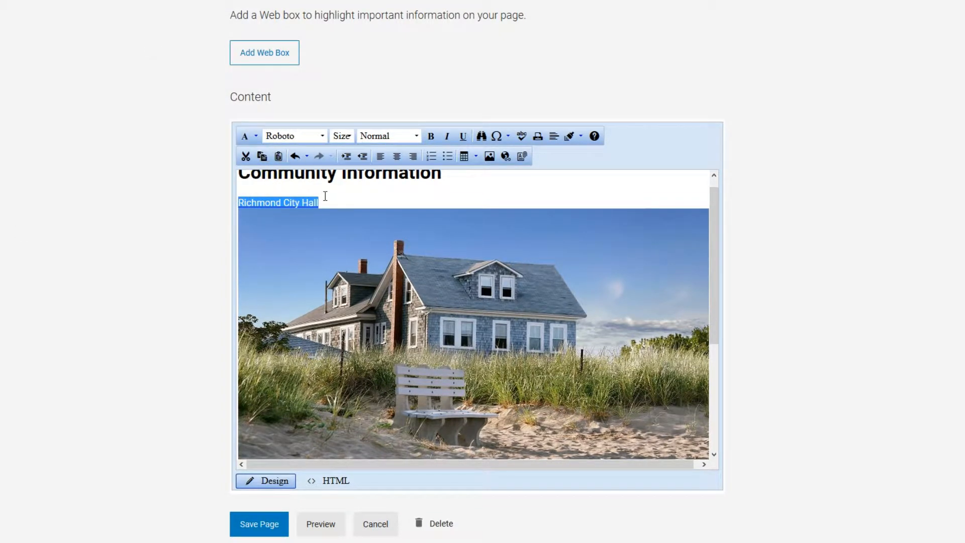
left_click(325, 196)
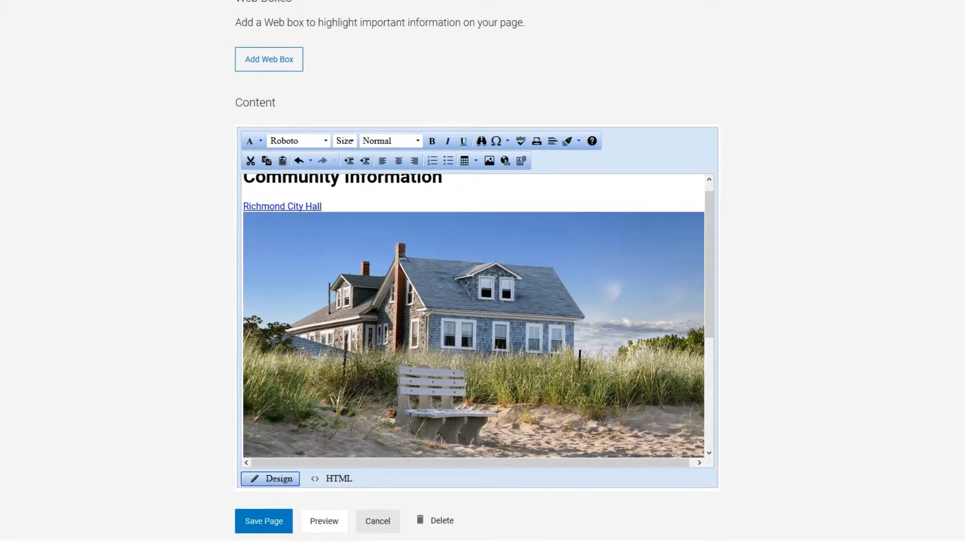
Preview the Community Info page and save it
left_click(324, 521)
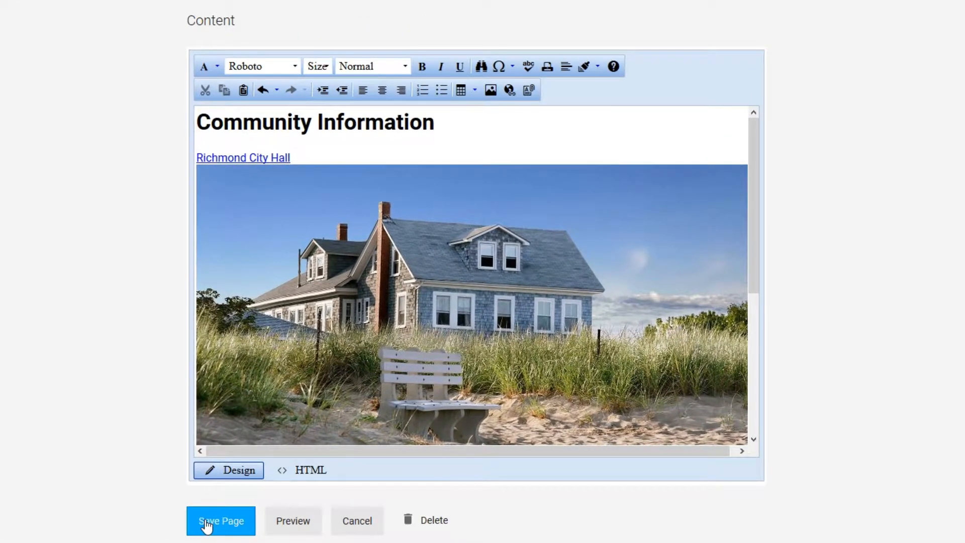
left_click(206, 525)
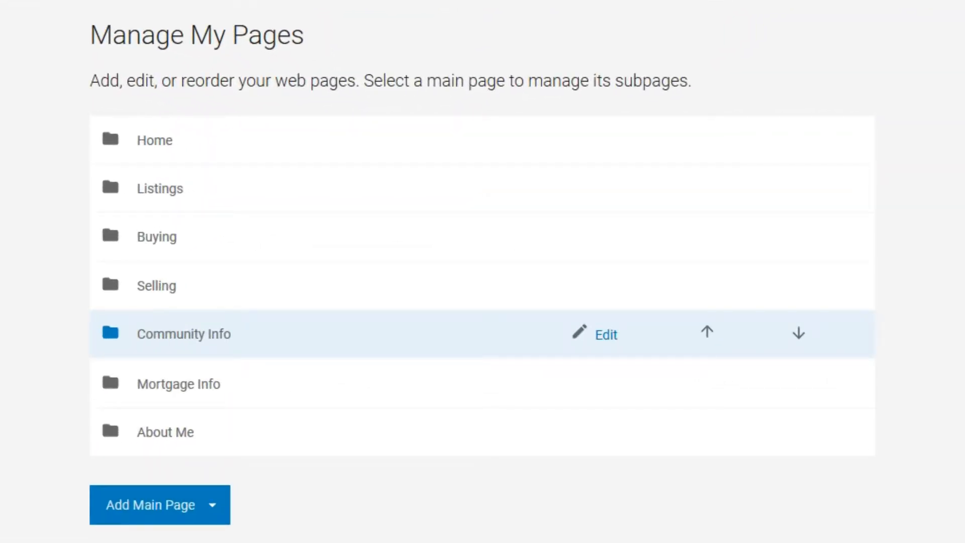
Open the Home page for editing, toggle its Realtor.com news content off and back on, and save the page
mouse_move(560, 134)
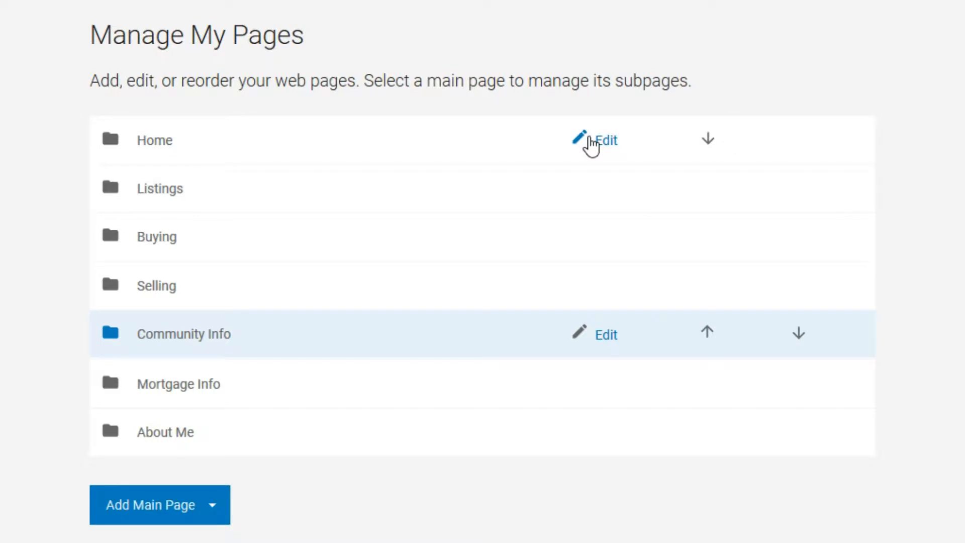
left_click(591, 143)
scroll(482, 272, "down", 3)
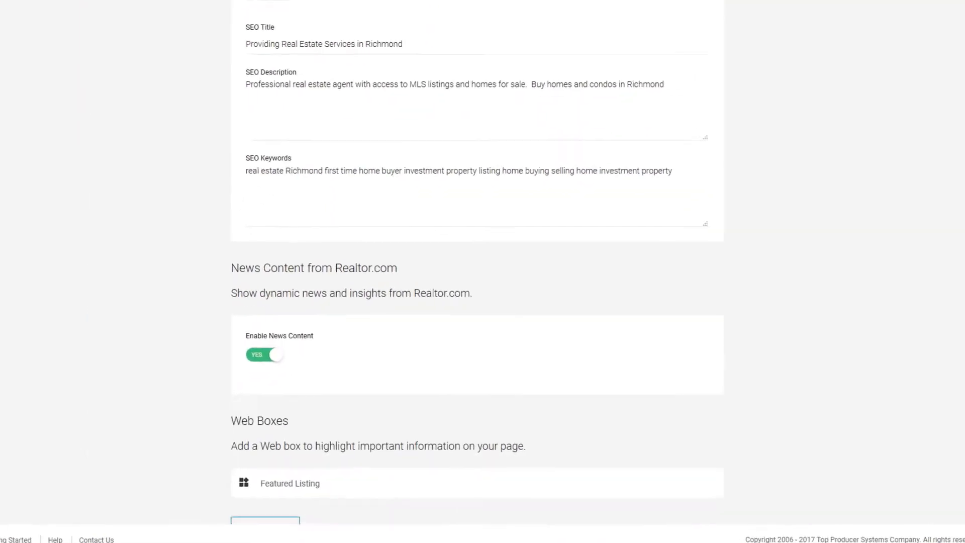
scroll(483, 271, "down", 3)
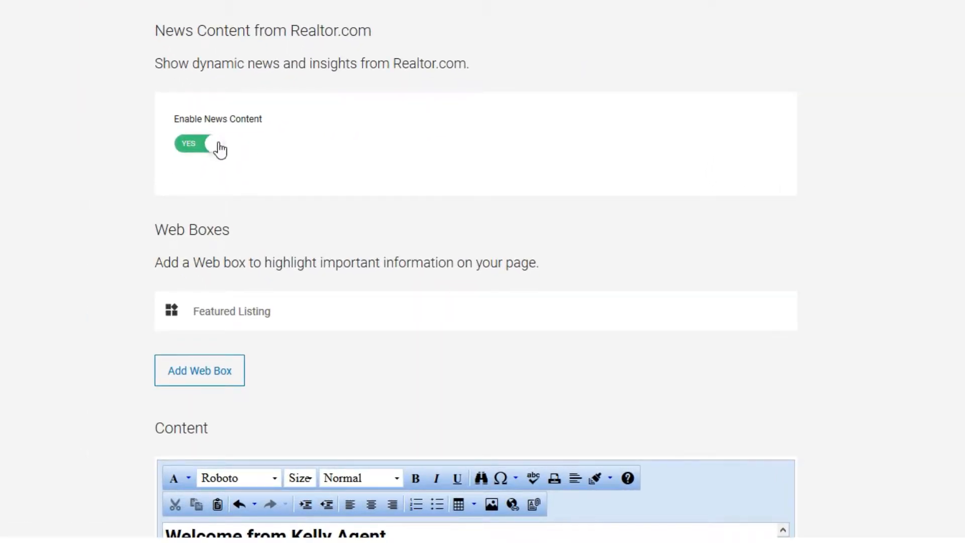
left_click(220, 150)
left_click(217, 150)
scroll(483, 271, "down", 10)
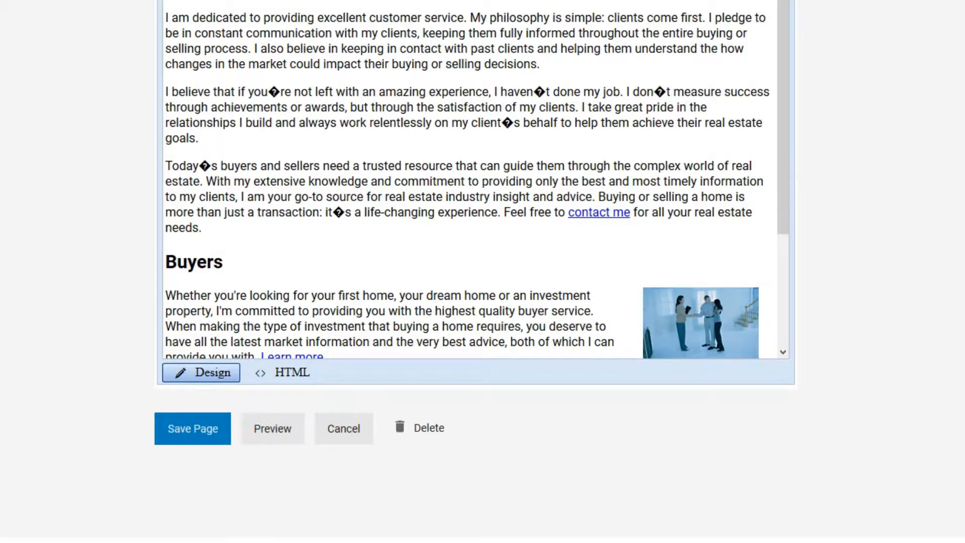
left_click(180, 444)
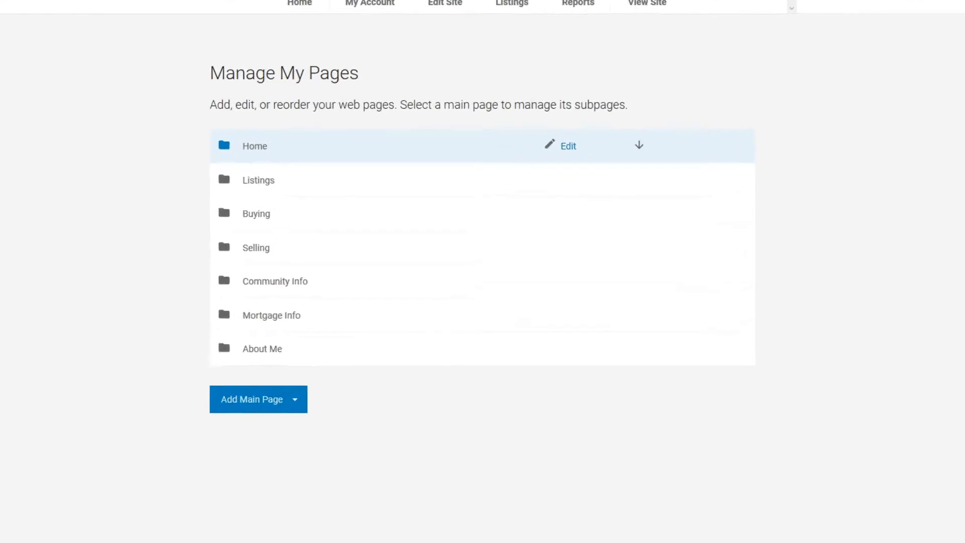
Open the Listings page for editing and set the type of listings to show to Realtor.com®
mouse_move(574, 181)
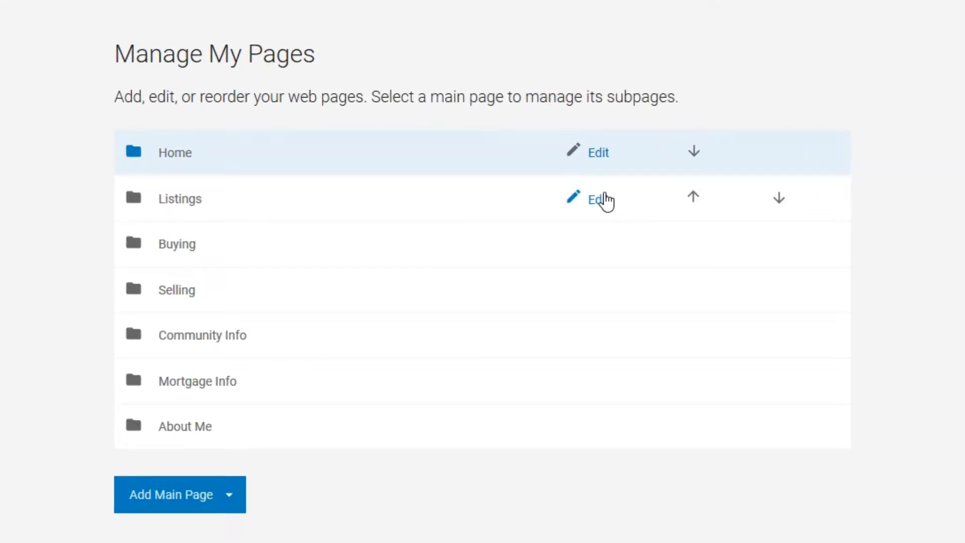
left_click(605, 198)
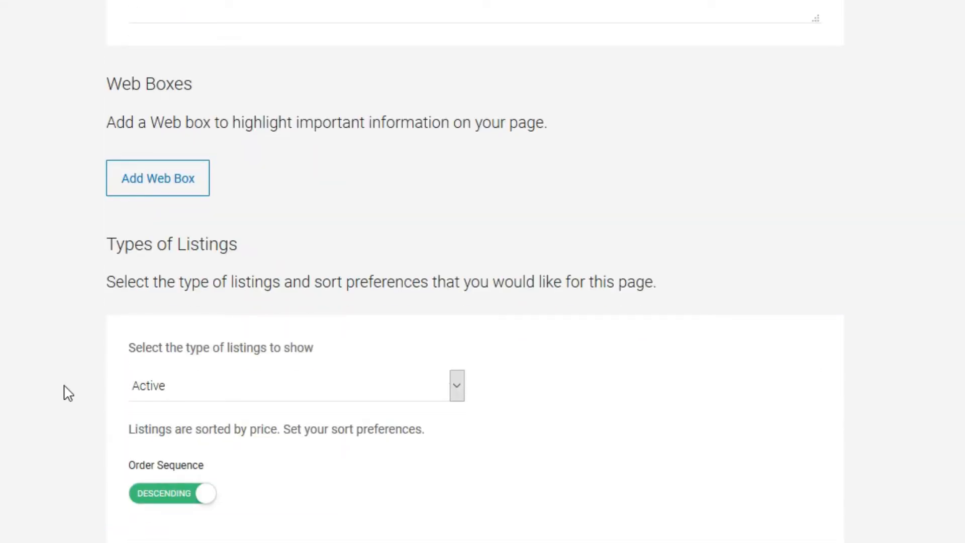
left_click(289, 402)
left_click(293, 477)
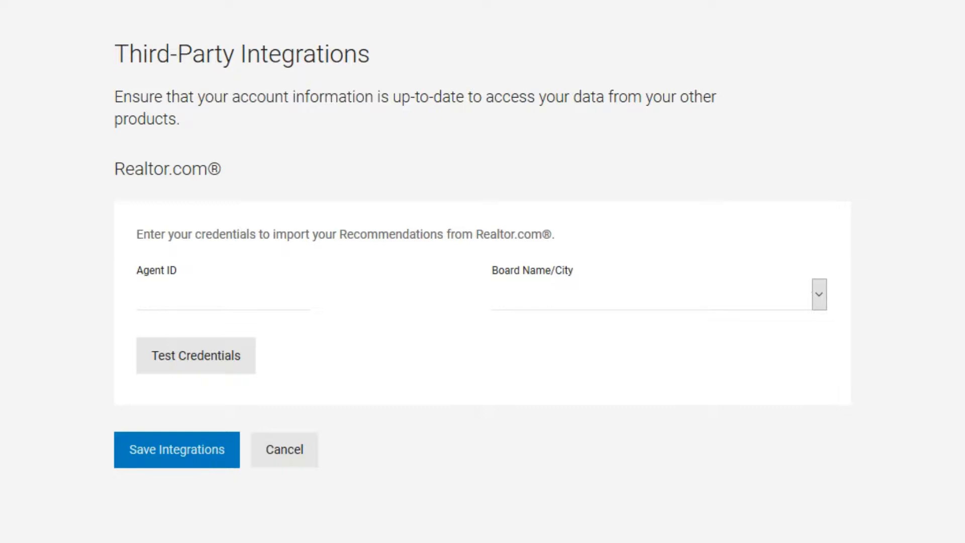
Enter the agent ID for the Realtor.com® integration, set the board name/city to Aberdeen, and test the credentials
left_click(299, 293)
type("kellyagent")
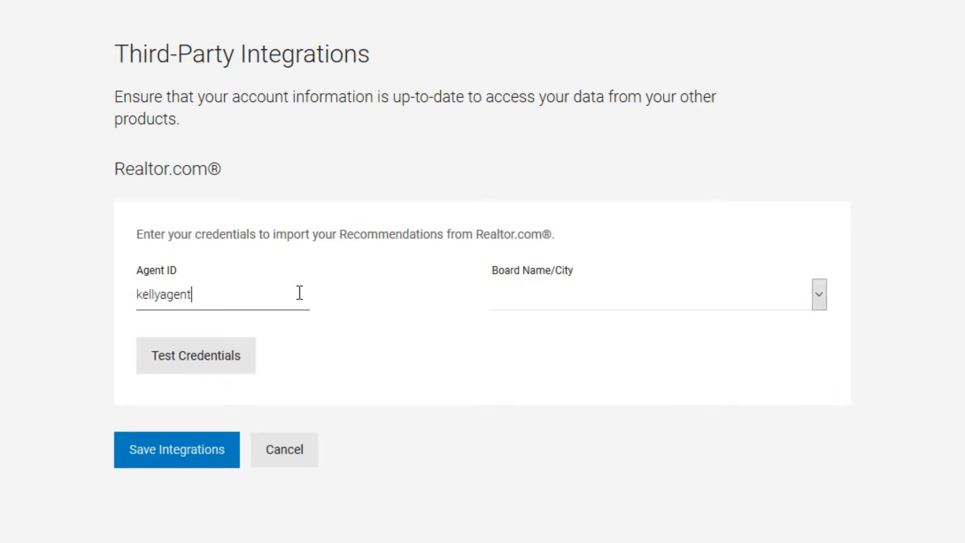
left_click(517, 301)
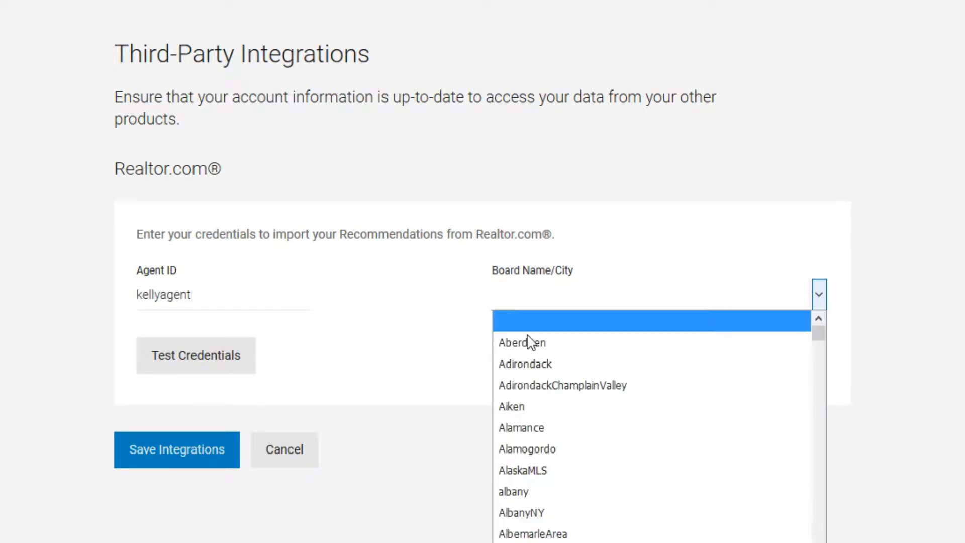
left_click(532, 341)
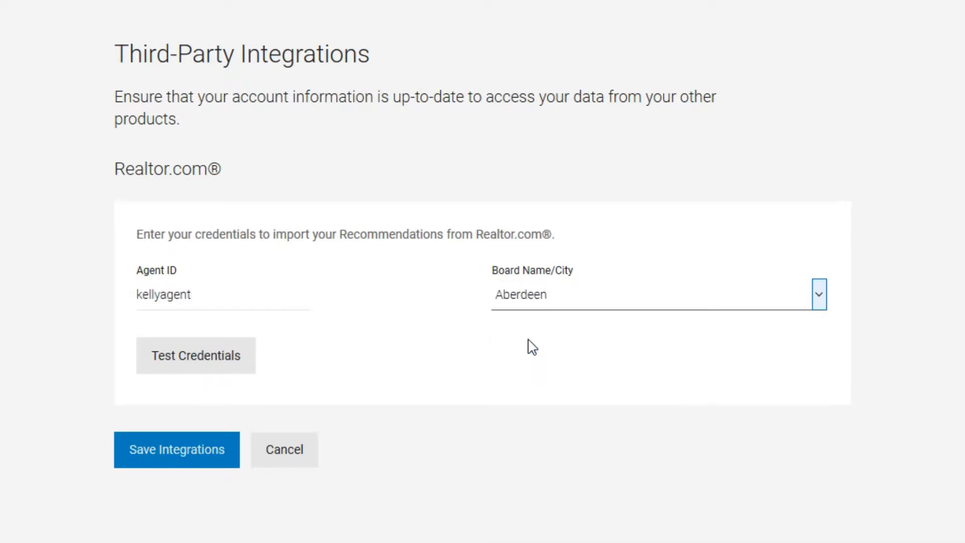
left_click(225, 355)
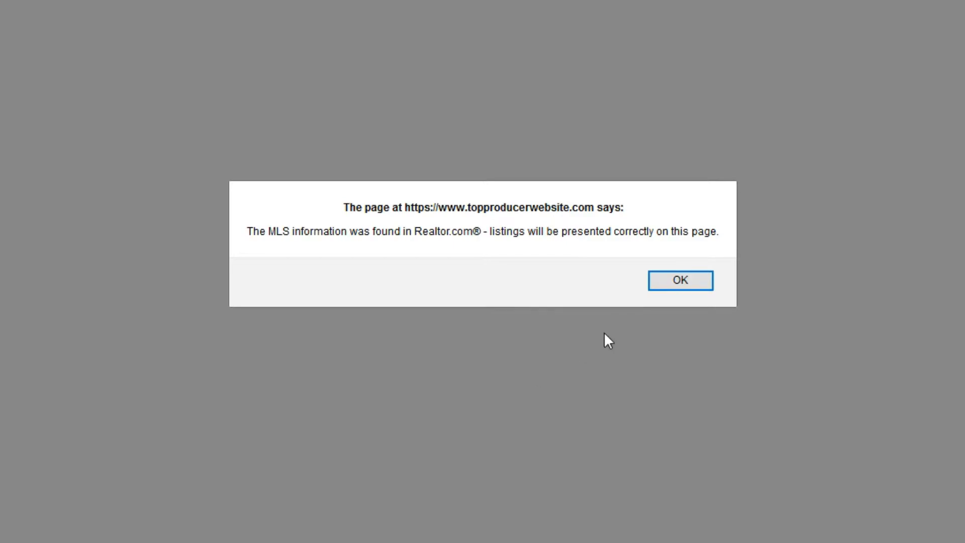
Dismiss the MLS information alert and save the Listings page
left_click(662, 284)
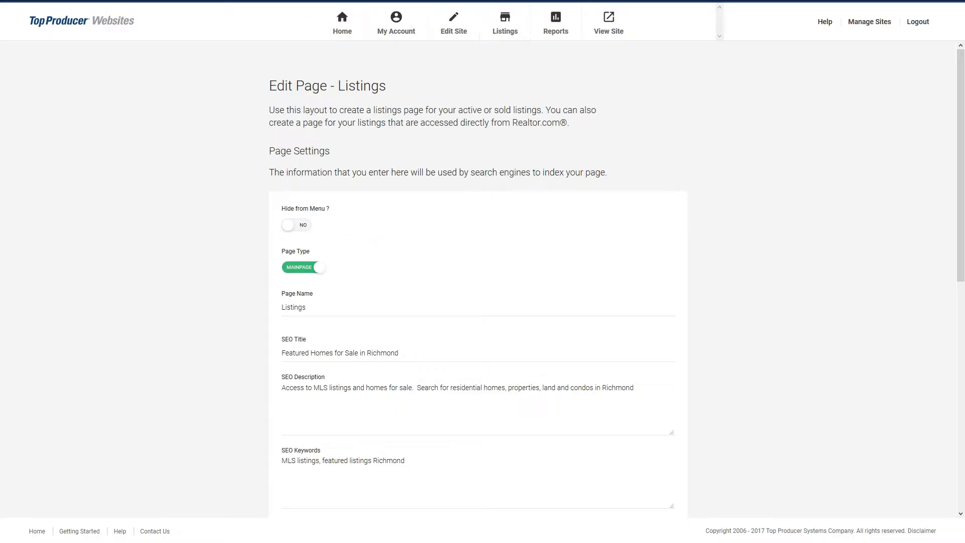
scroll(483, 302, "down", 15)
left_click(128, 471)
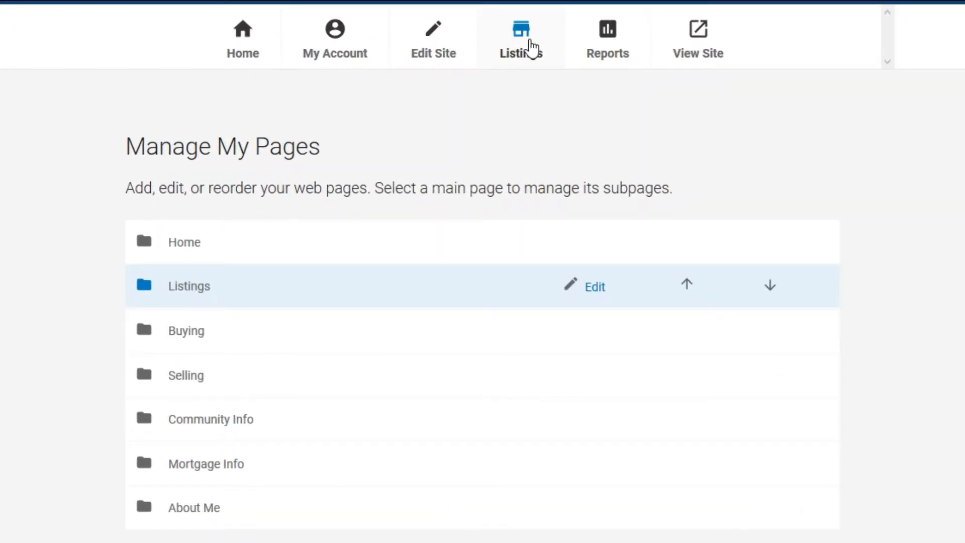
Try the Active and Sold listing types on the Listings page and set the type to Custom
left_click(531, 50)
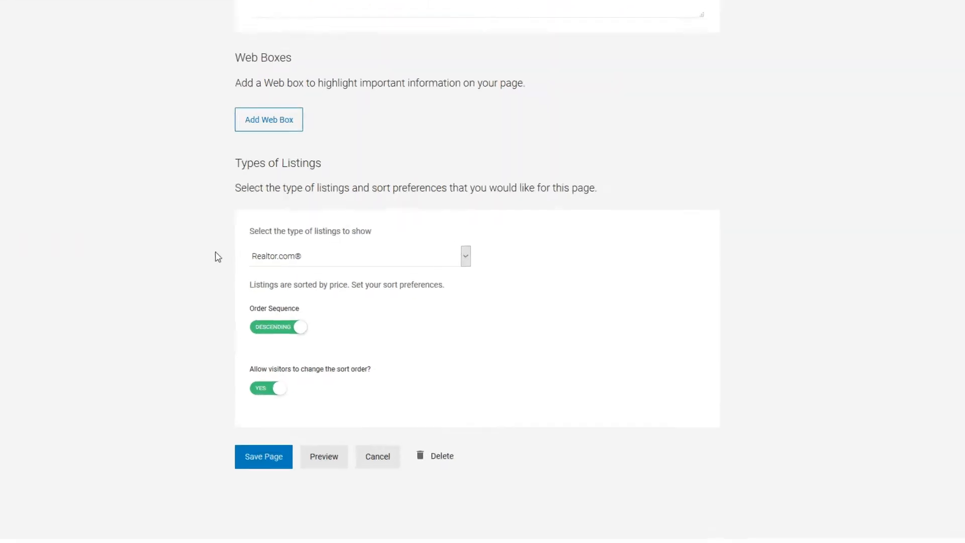
left_click(297, 277)
left_click(142, 207)
left_click(143, 186)
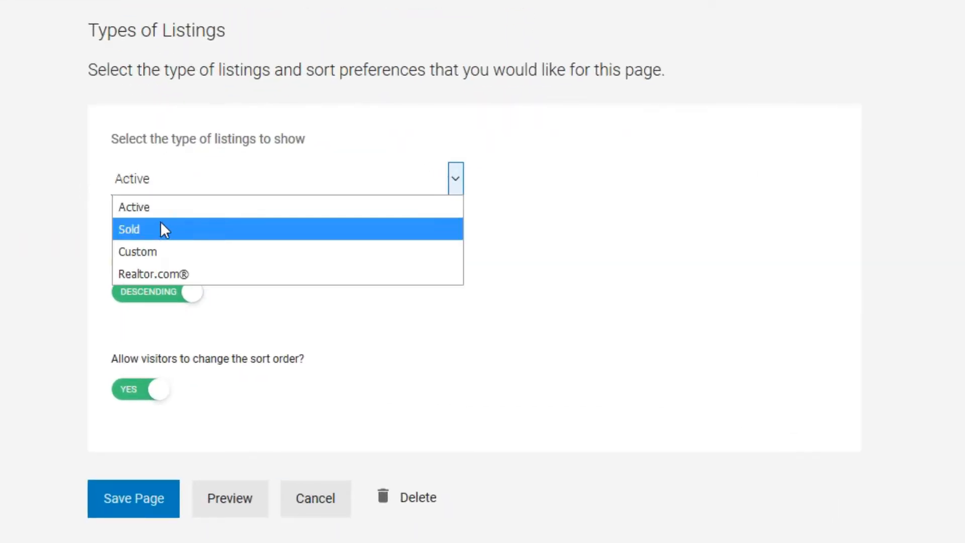
left_click(161, 229)
left_click(130, 190)
left_click(157, 254)
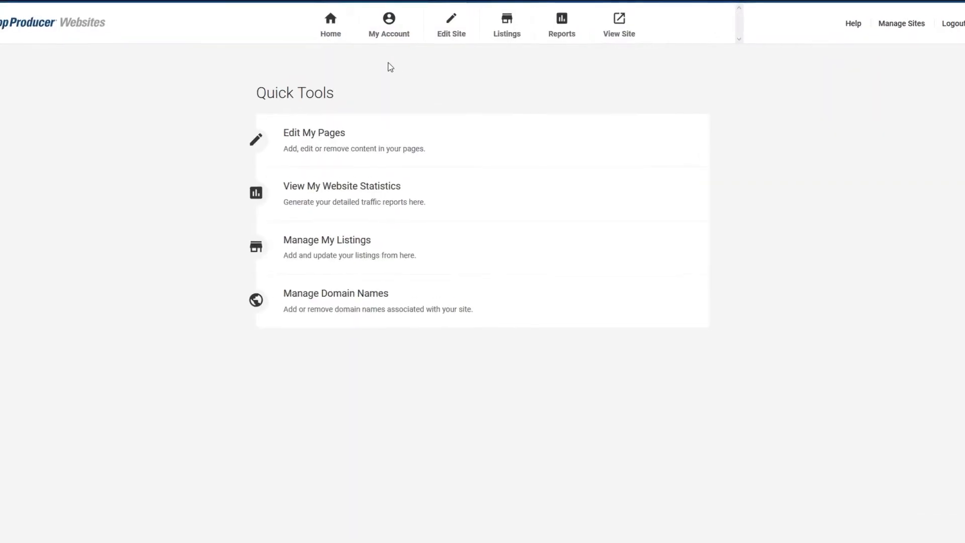
Open the account's domain name management and add the domain kellyagent.com to the site
left_click(392, 33)
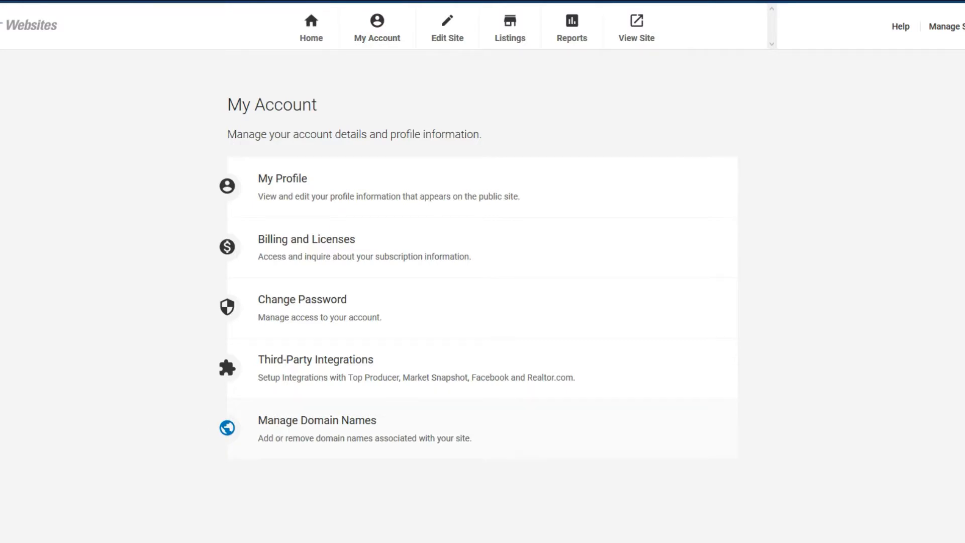
left_click(317, 420)
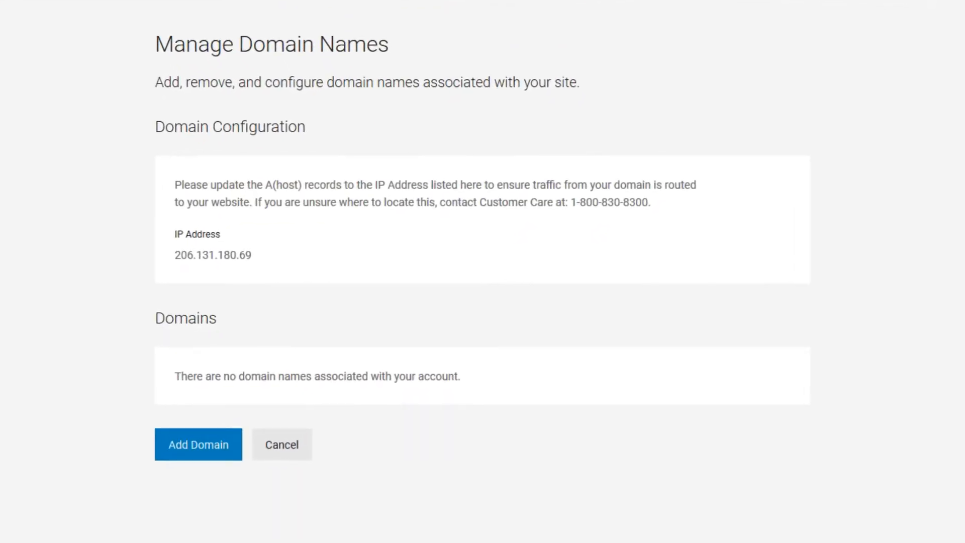
left_click(165, 459)
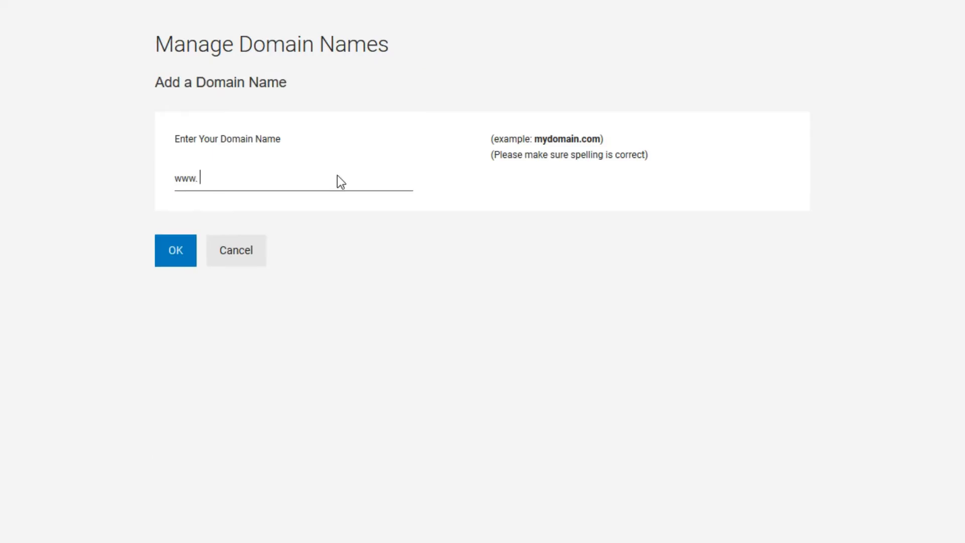
type("kellyagent.com")
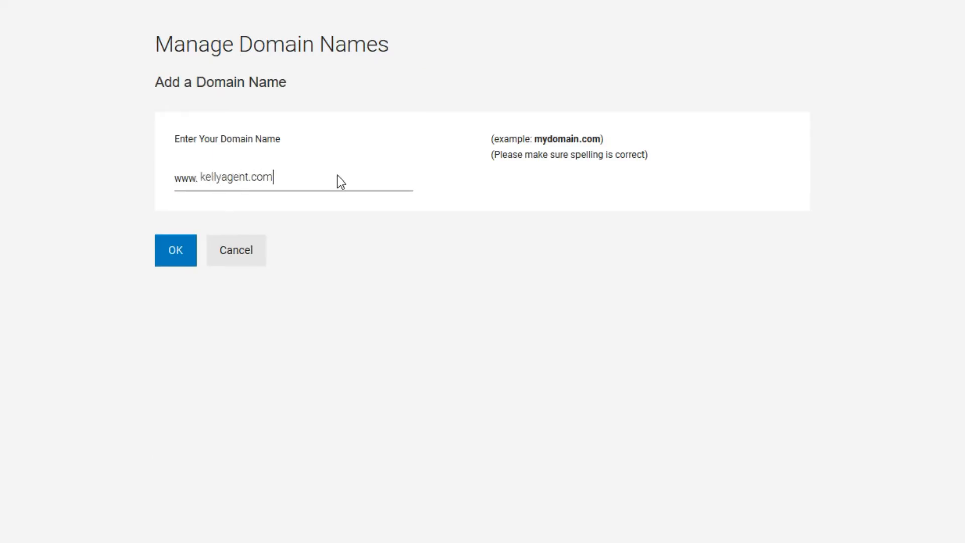
key("Tab")
left_click(194, 255)
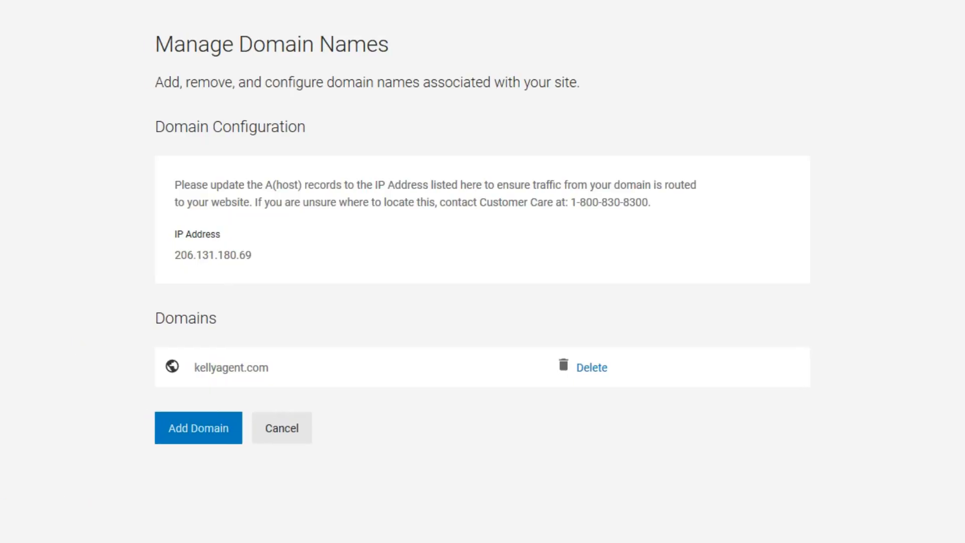
Add kellyagentrealtor.com as a second domain name associated with the site
left_click(167, 432)
type("kellyagentrealtor.com")
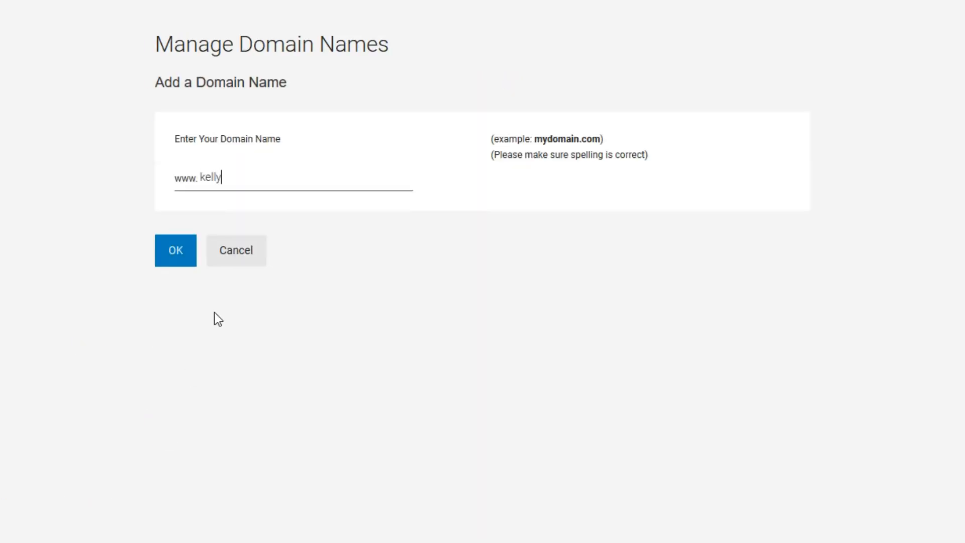
left_click(188, 264)
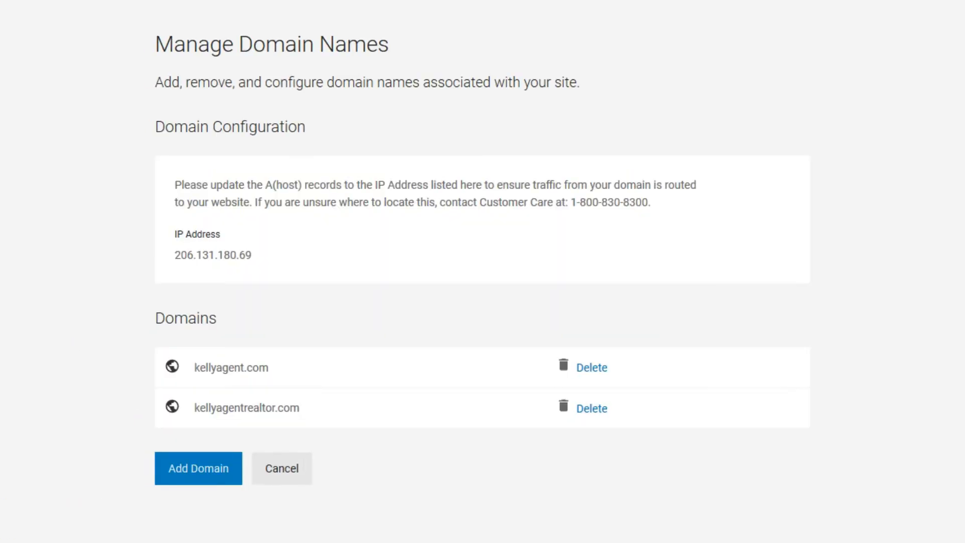